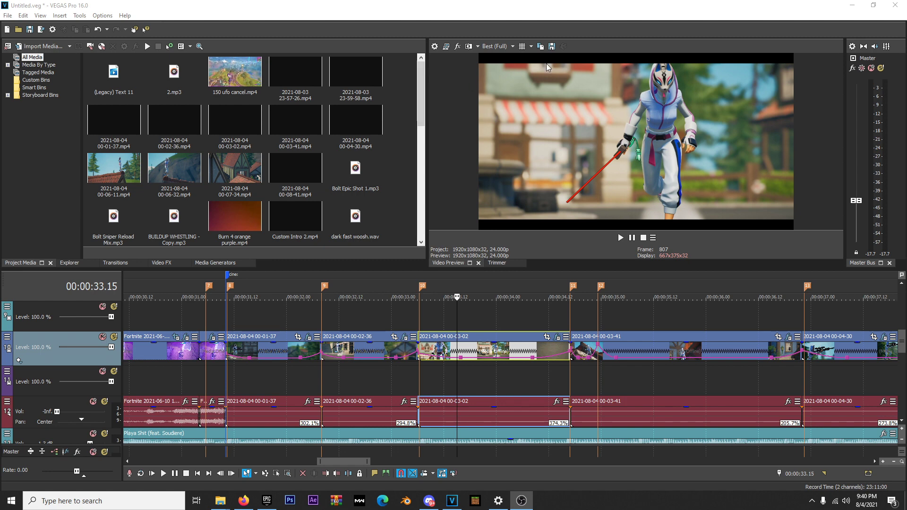
# Find Magic Bullet Looks among the video effects and show its presets.
pyautogui.click(162, 263)
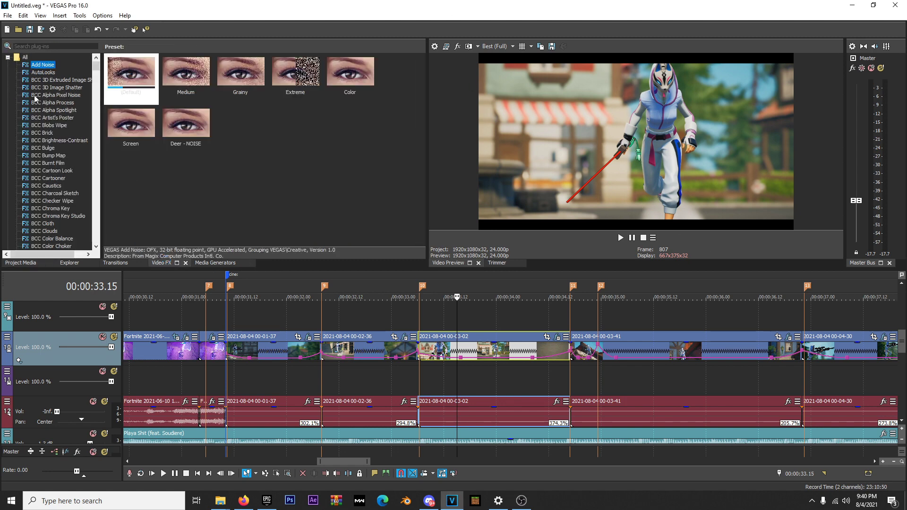
pyautogui.moveTo(94, 71); pyautogui.dragTo(80, 228)
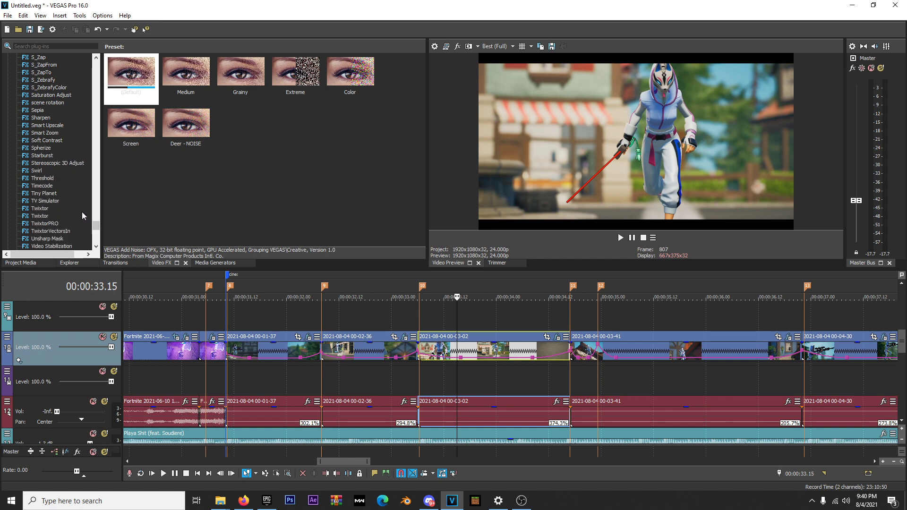
pyautogui.scroll(15, 45, 196)
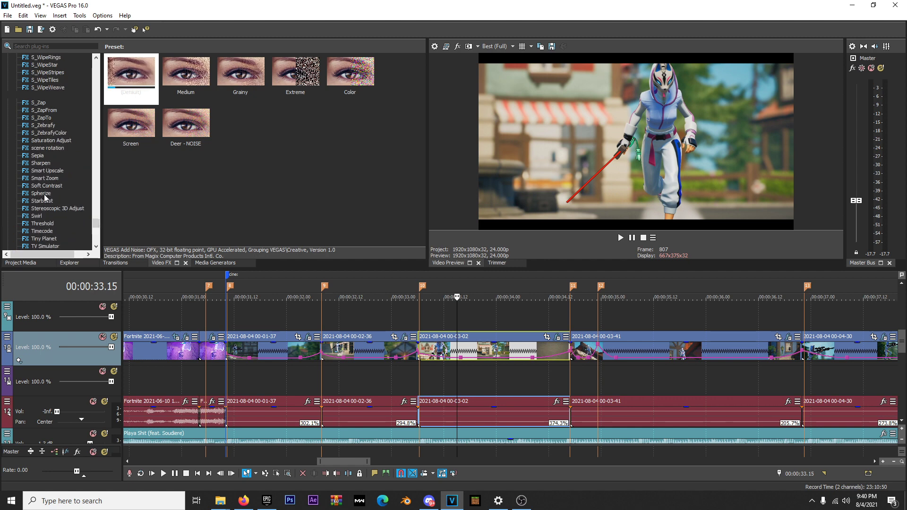
pyautogui.scroll(20, 41, 195)
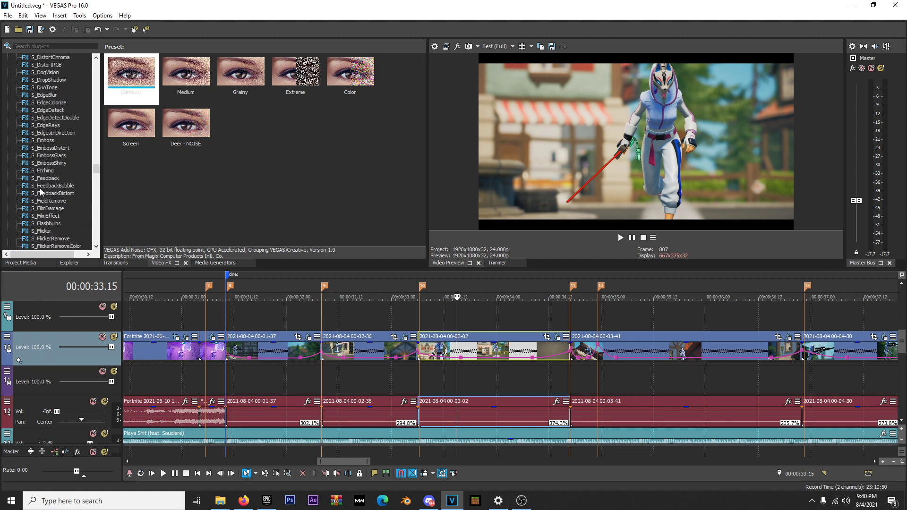
pyautogui.scroll(20, 38, 192)
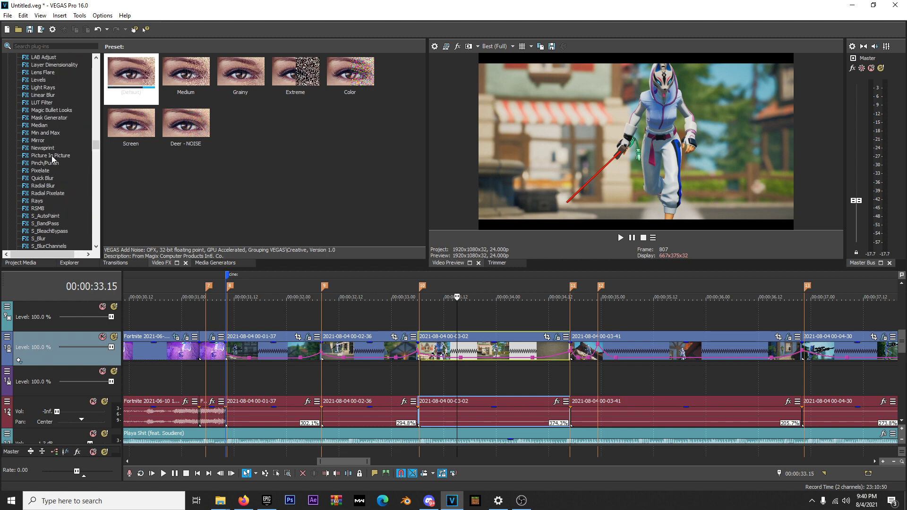
pyautogui.click(65, 111)
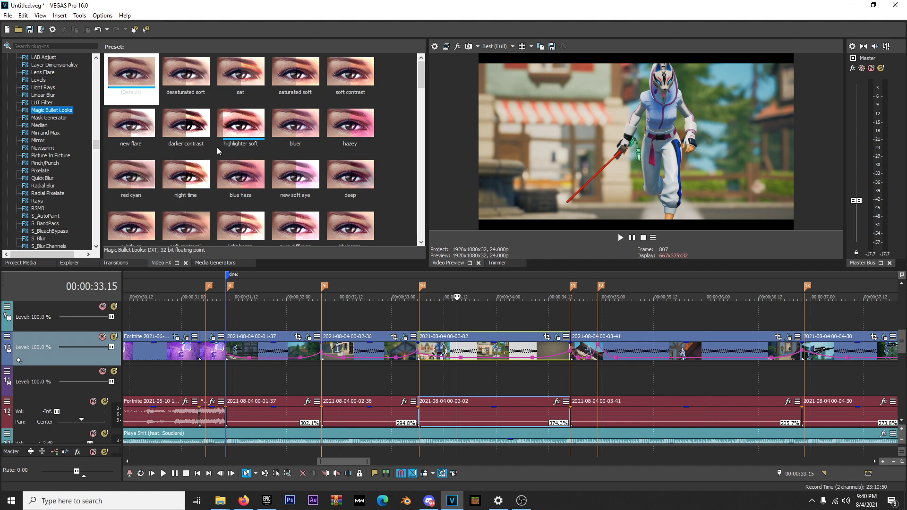
pyautogui.scroll(-3, 217, 146)
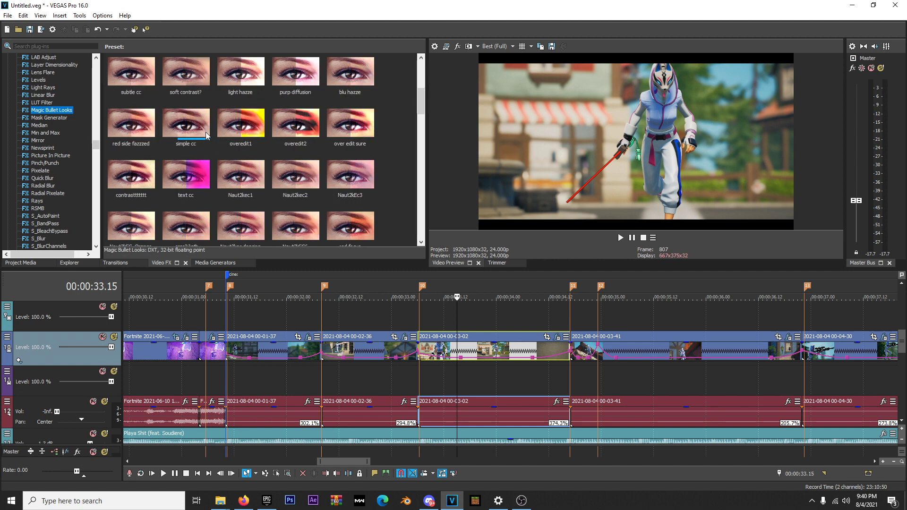
pyautogui.scroll(-2, 303, 155)
pyautogui.moveTo(243, 173); pyautogui.dragTo(489, 353)
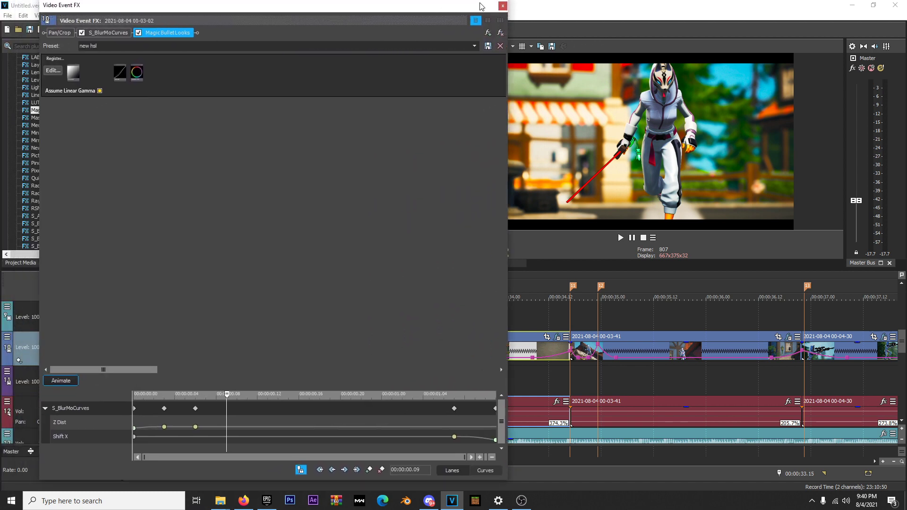
pyautogui.moveTo(48, 6); pyautogui.dragTo(231, 120)
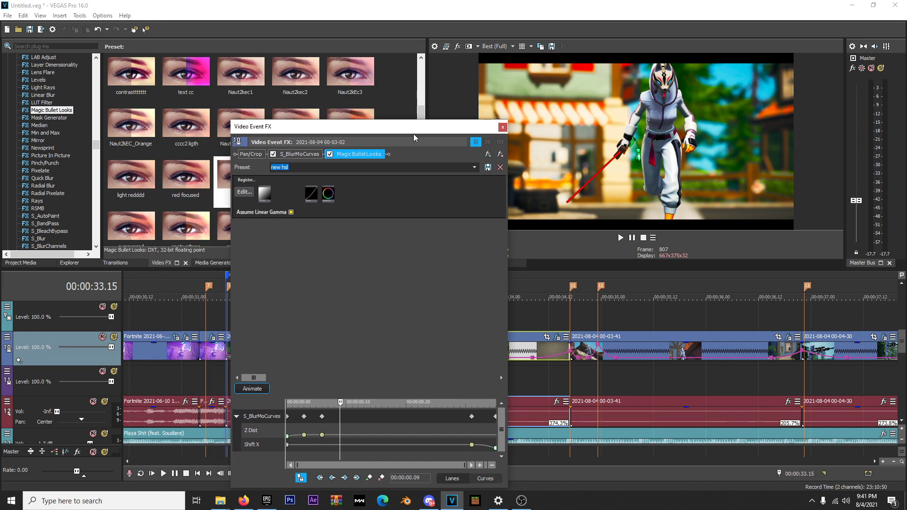
pyautogui.click(503, 127)
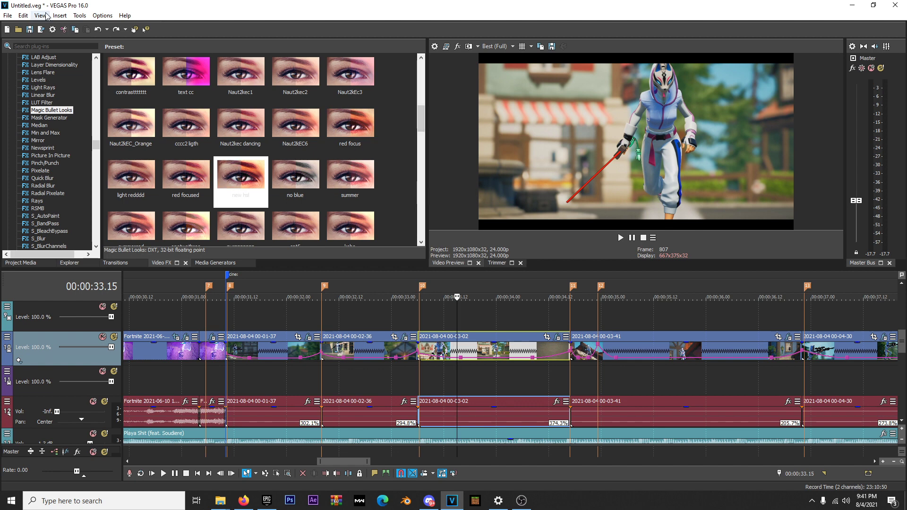
pyautogui.moveTo(349, 179); pyautogui.dragTo(497, 350)
pyautogui.click(503, 126)
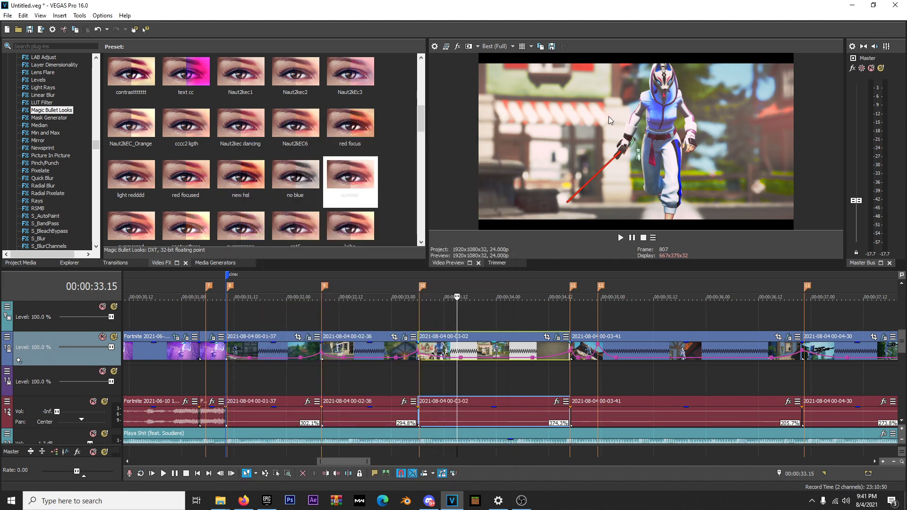
pyautogui.scroll(-3, 276, 198)
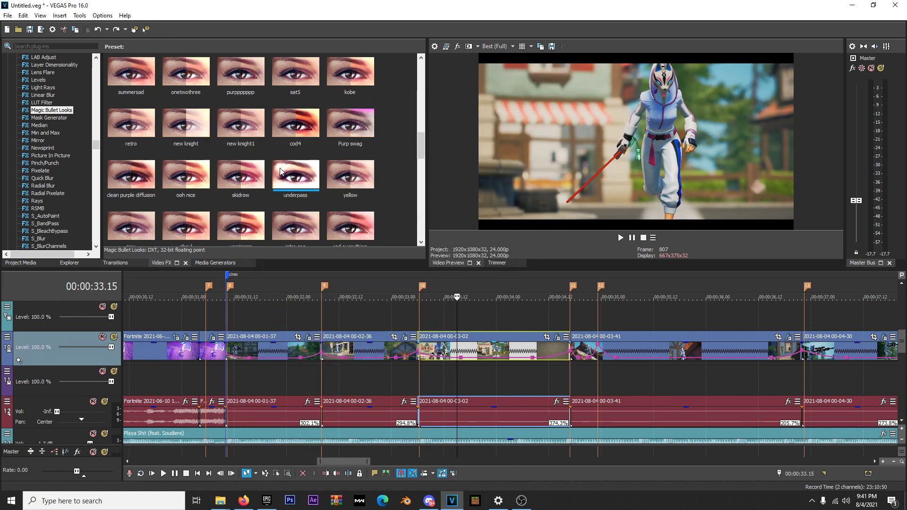
pyautogui.moveTo(241, 179); pyautogui.dragTo(500, 350)
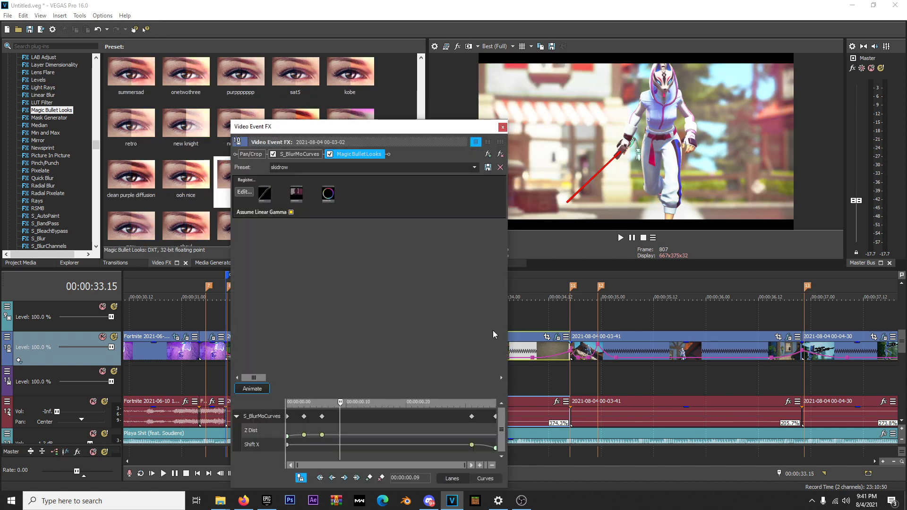
pyautogui.click(501, 128)
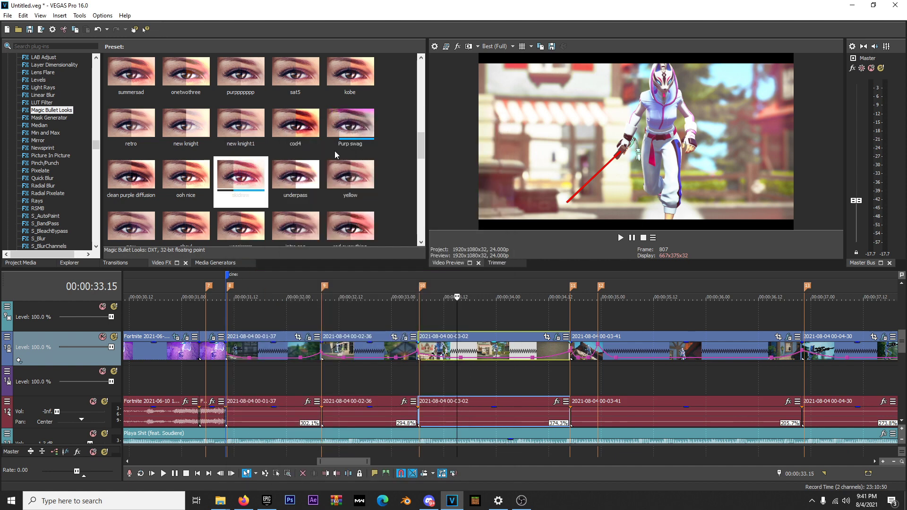
pyautogui.hotkey('ctrl', 'z')
pyautogui.scroll(-3, 351, 179)
pyautogui.moveTo(295, 124); pyautogui.dragTo(480, 349)
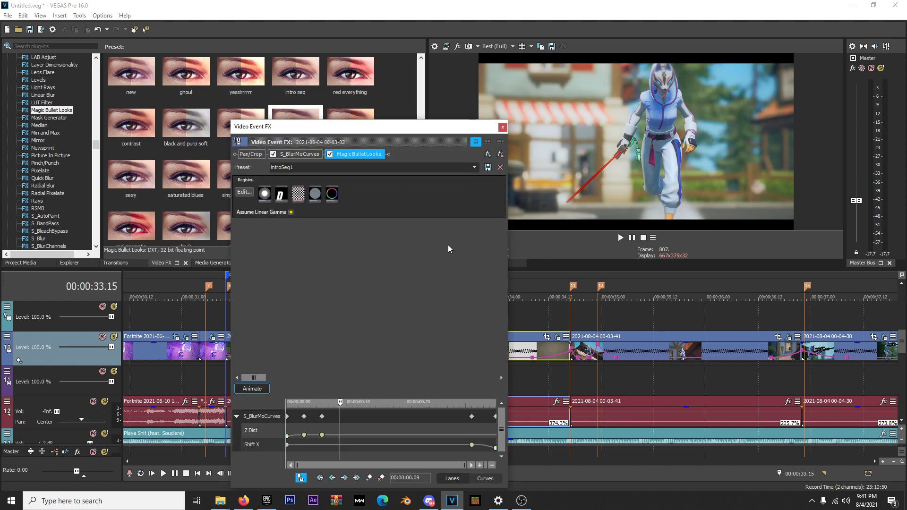
pyautogui.click(502, 127)
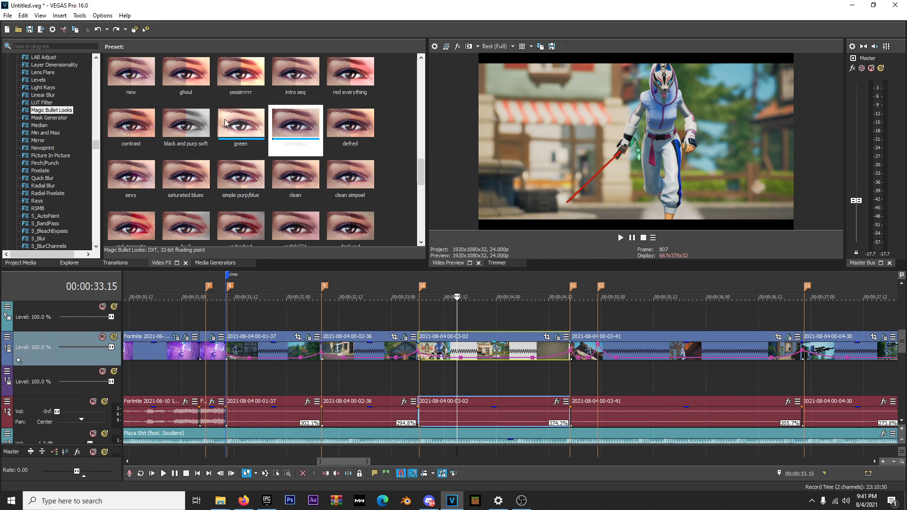
# Browse the remaining Magic Bullet Looks presets and select the (Default) preset.
pyautogui.scroll(-3, 207, 173)
pyautogui.scroll(-3, 196, 212)
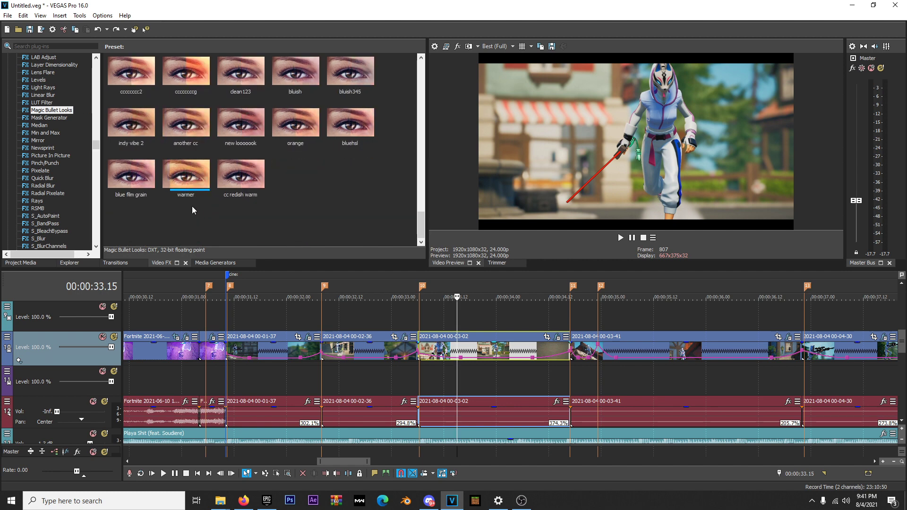
pyautogui.moveTo(418, 215)
pyautogui.mouseDown()
pyautogui.moveTo(415, 60)
pyautogui.moveTo(407, 215)
pyautogui.mouseUp()
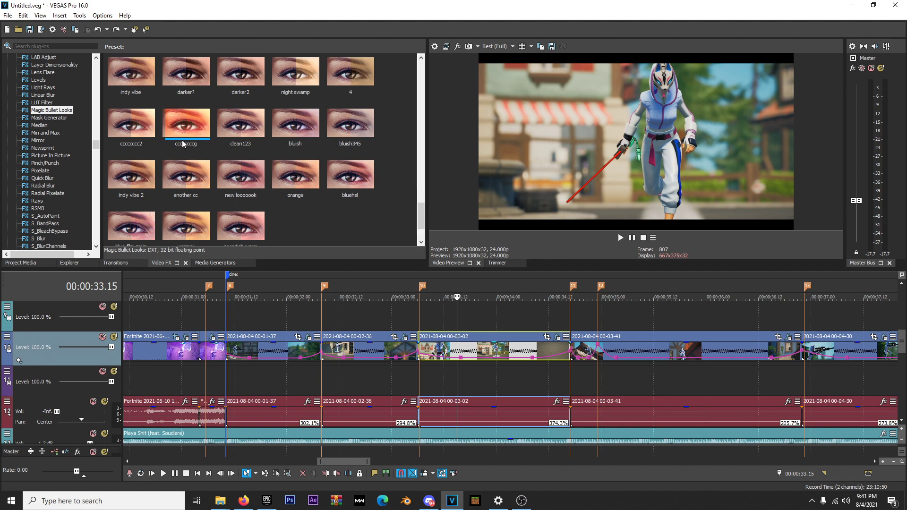
pyautogui.scroll(10, 184, 144)
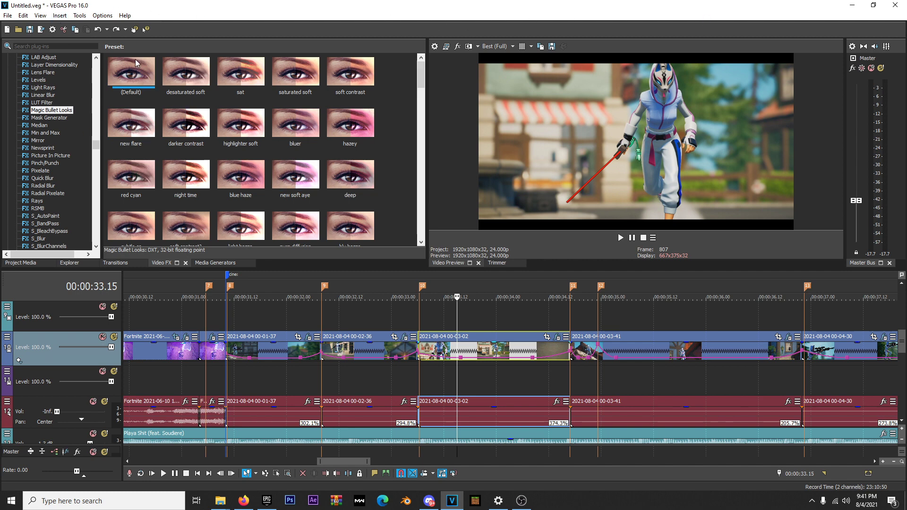
pyautogui.click(133, 75)
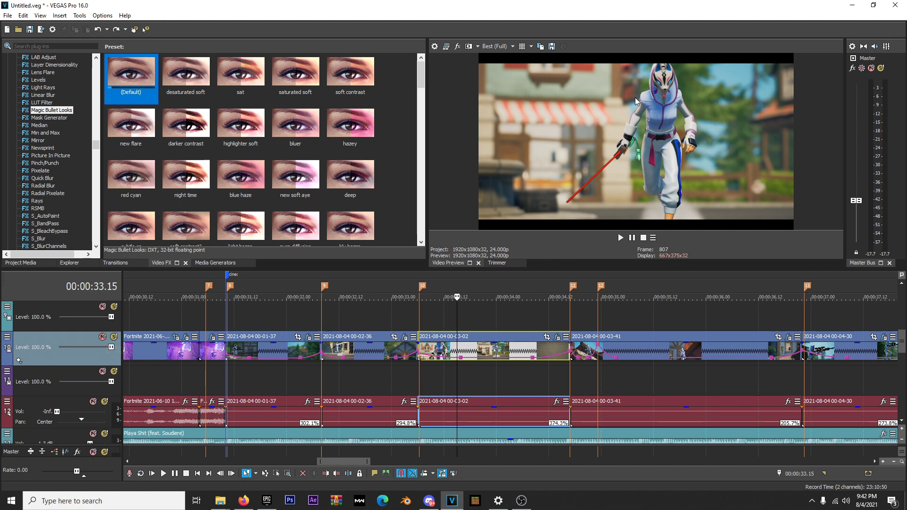
pyautogui.click(183, 356)
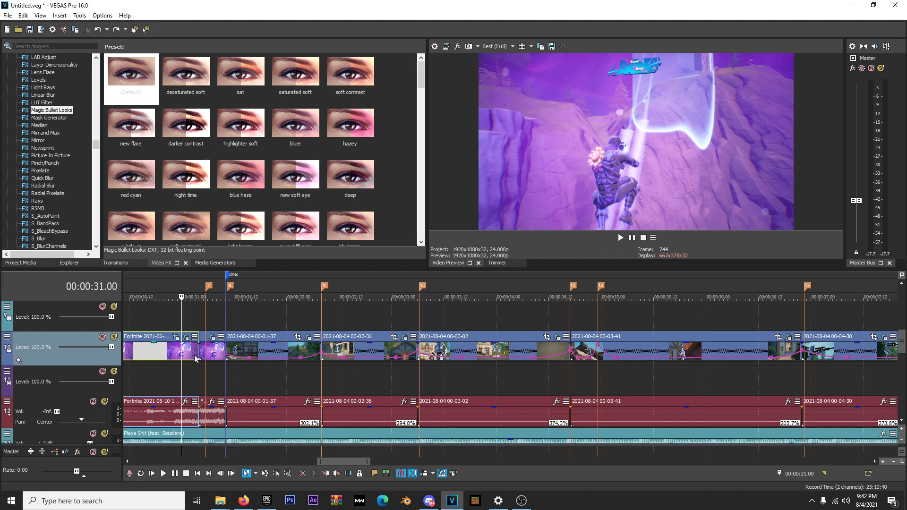
pyautogui.click(445, 356)
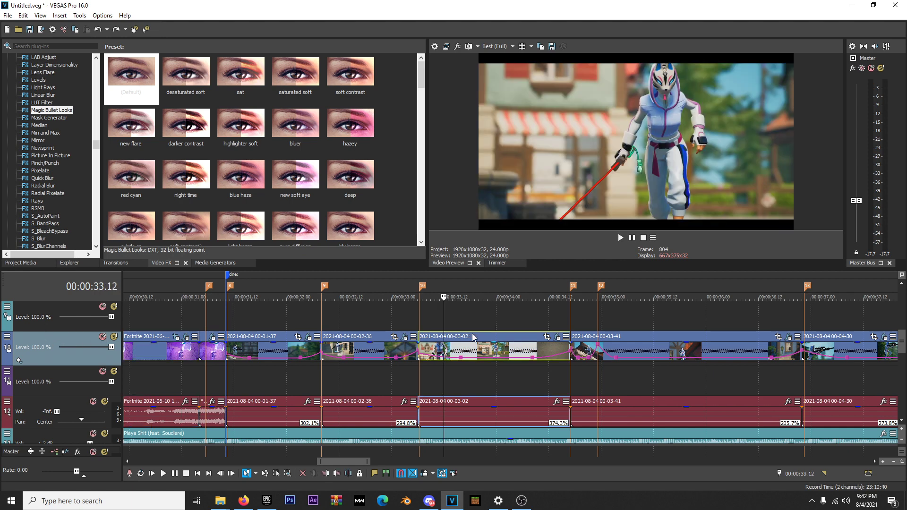
pyautogui.click(457, 355)
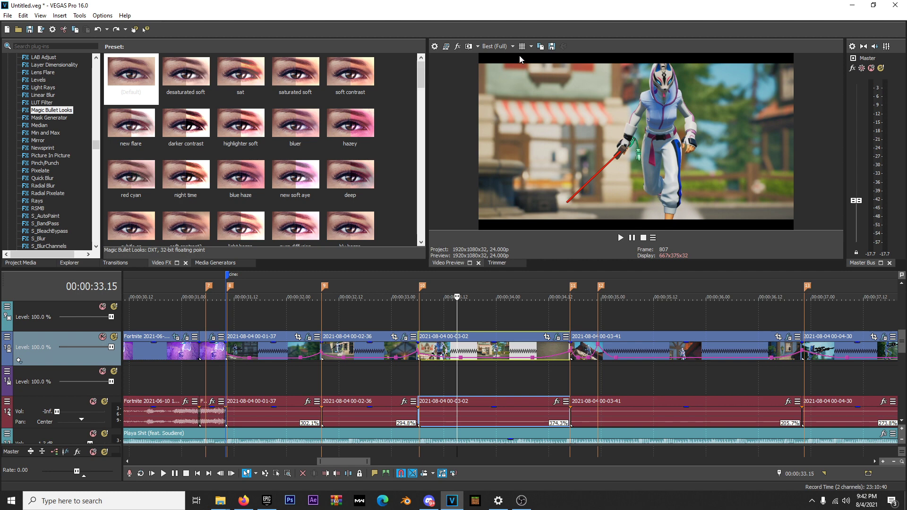
# Choose Best (Full) as the video preview quality.
pyautogui.click(507, 48)
pyautogui.moveTo(506, 87)
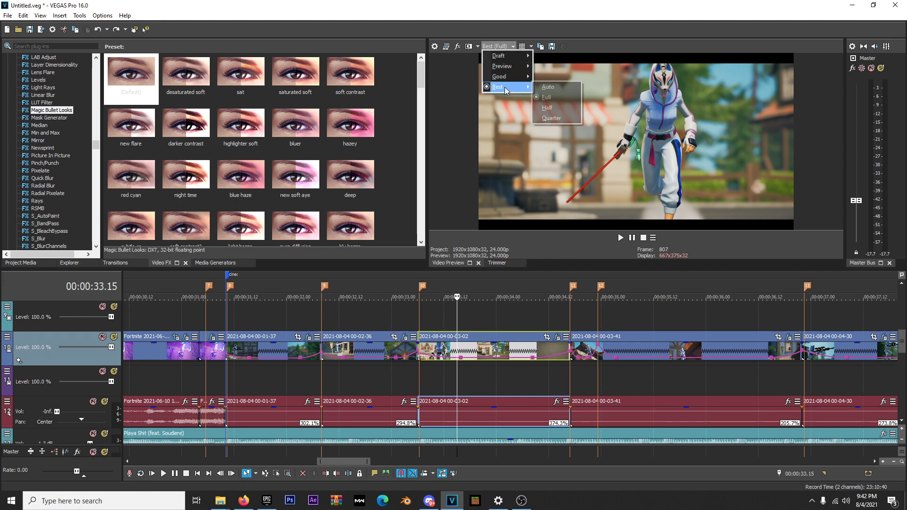
pyautogui.click(550, 97)
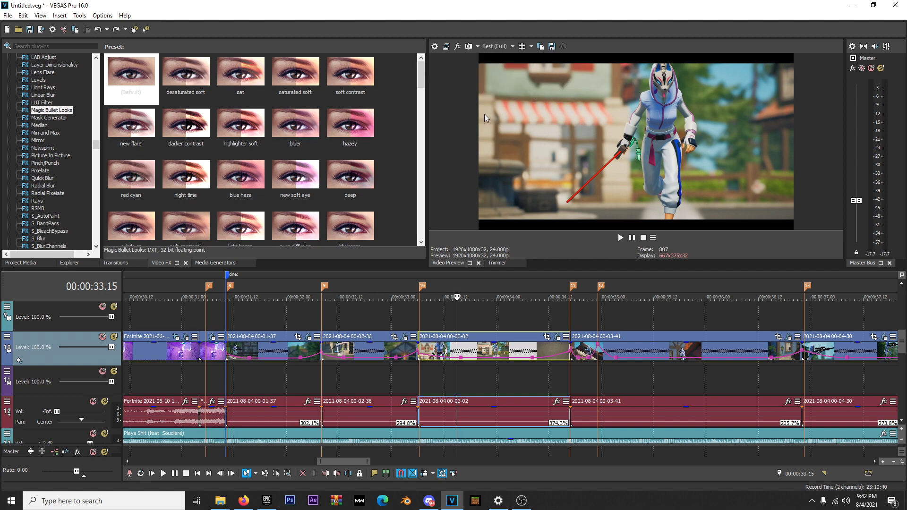
# Switch the video preview quality to Draft (Quarter) to compare the image.
pyautogui.click(497, 47)
pyautogui.moveTo(520, 57)
pyautogui.click(555, 87)
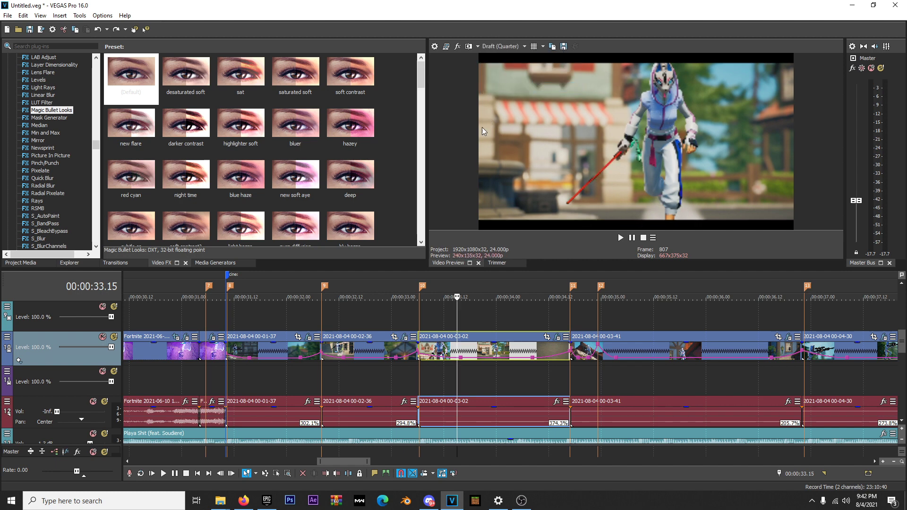
pyautogui.click(500, 48)
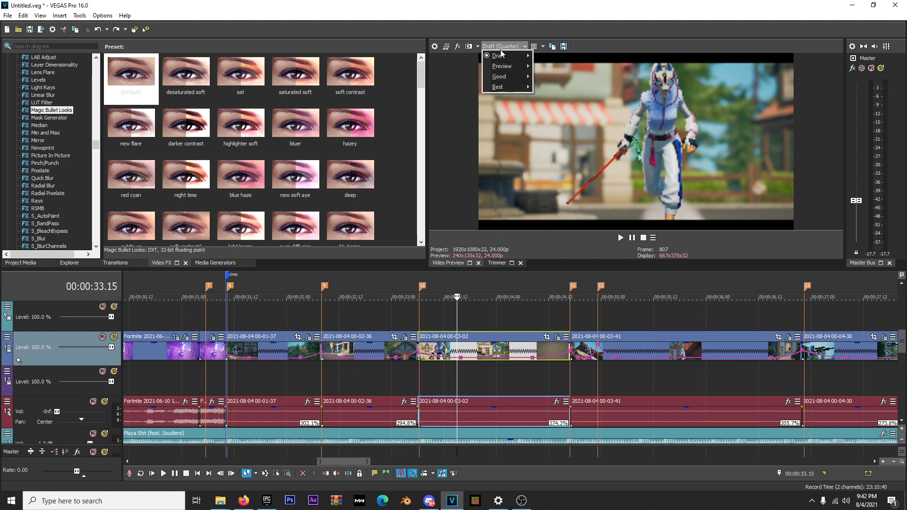
pyautogui.click(667, 108)
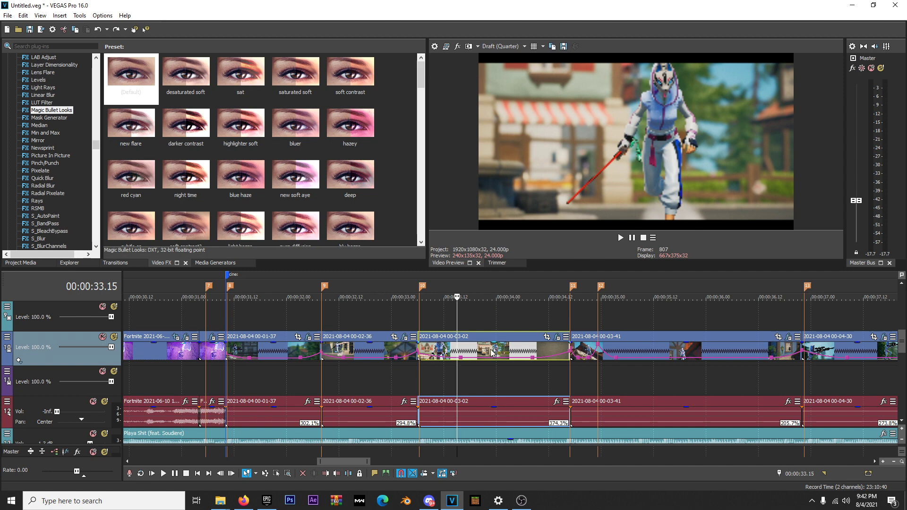
# Set the video preview quality back to Best (Full).
pyautogui.click(505, 50)
pyautogui.moveTo(500, 86)
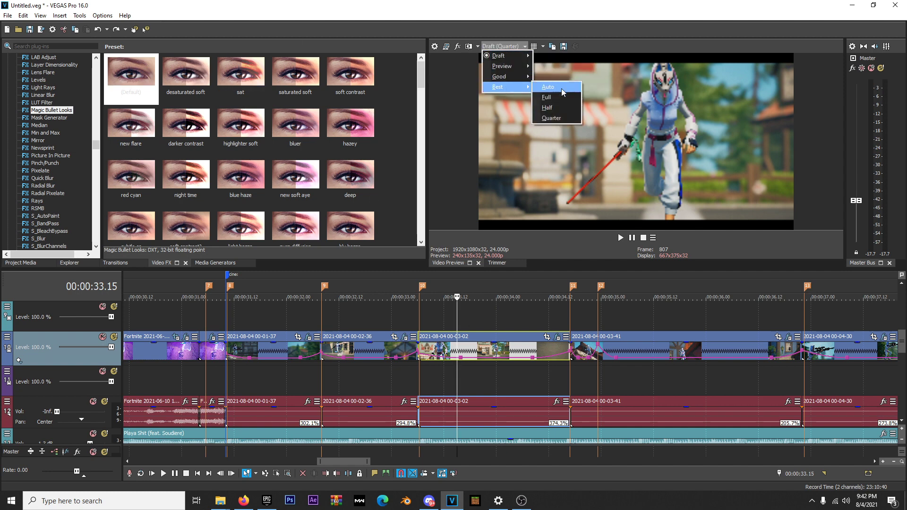
pyautogui.click(564, 95)
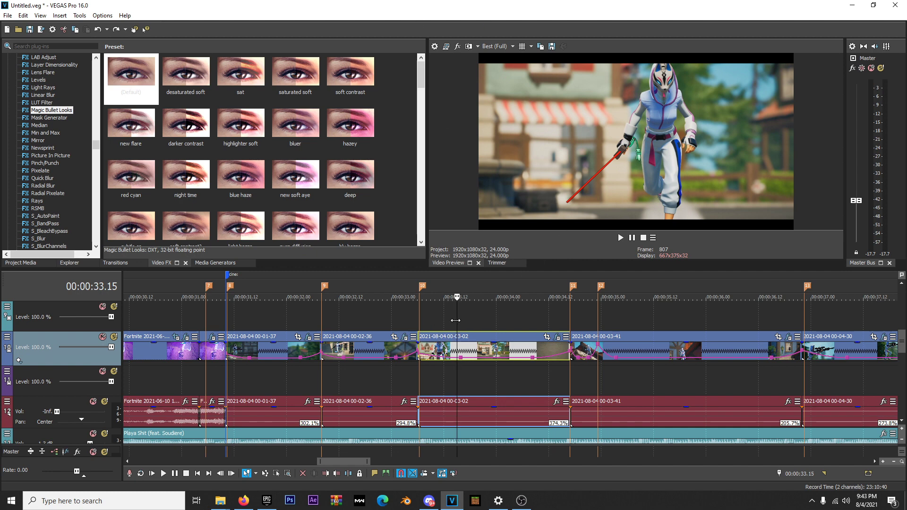
# Add Magic Bullet Looks with the (Default) preset to the whole video track 10 and open its look editor.
pyautogui.click(129, 93)
pyautogui.moveTo(128, 92); pyautogui.dragTo(486, 350)
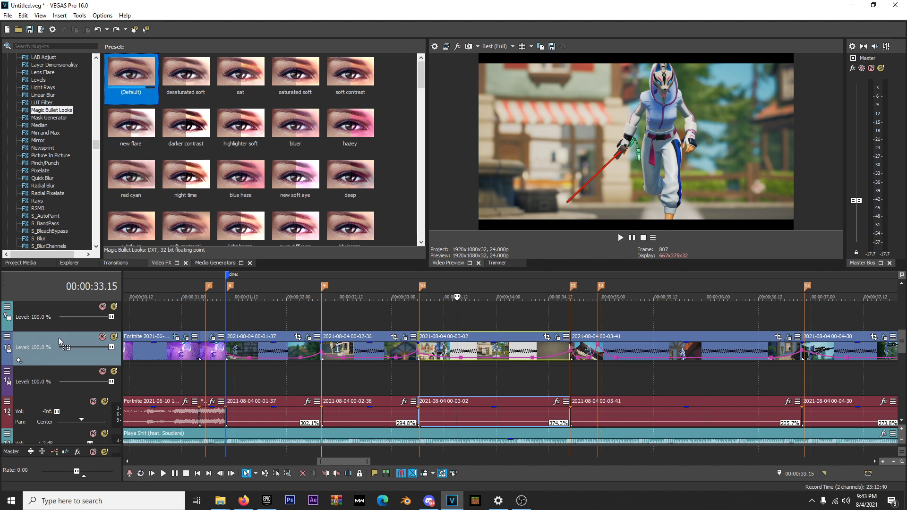
pyautogui.moveTo(36, 339); pyautogui.dragTo(36, 339)
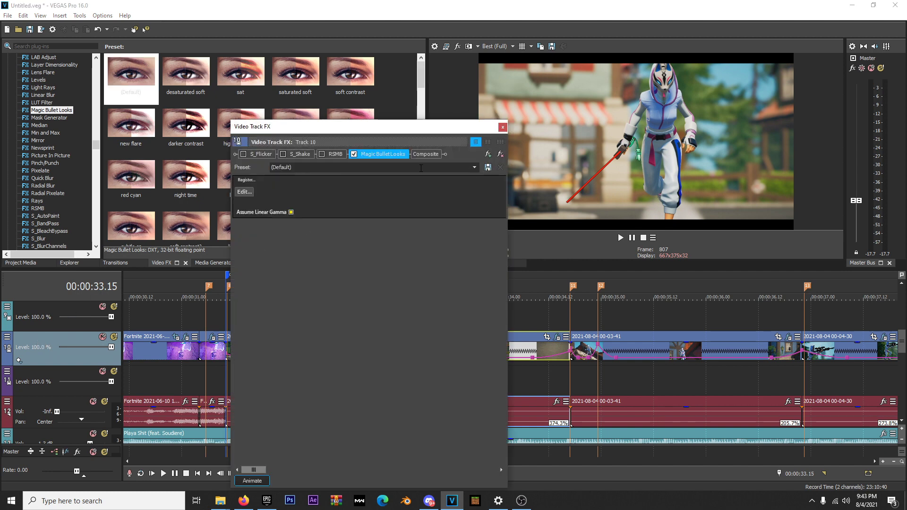
pyautogui.moveTo(395, 130); pyautogui.dragTo(333, 59)
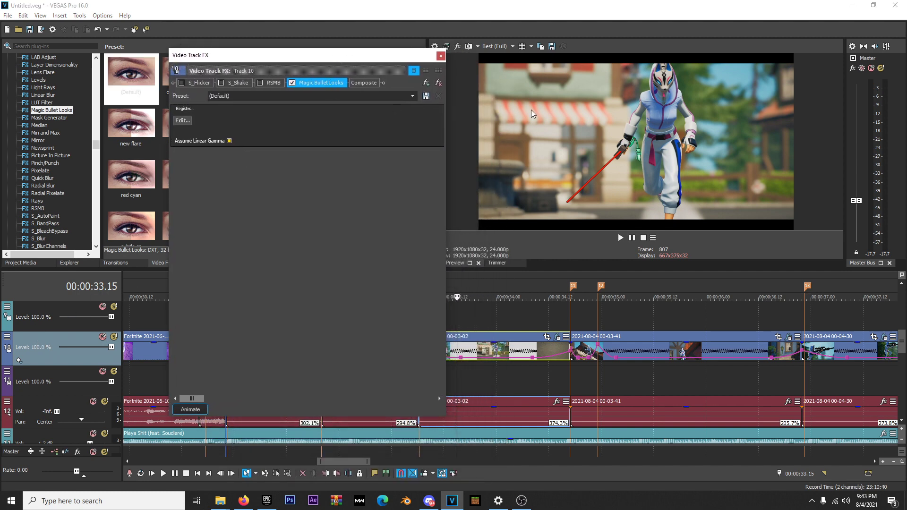
pyautogui.click(182, 121)
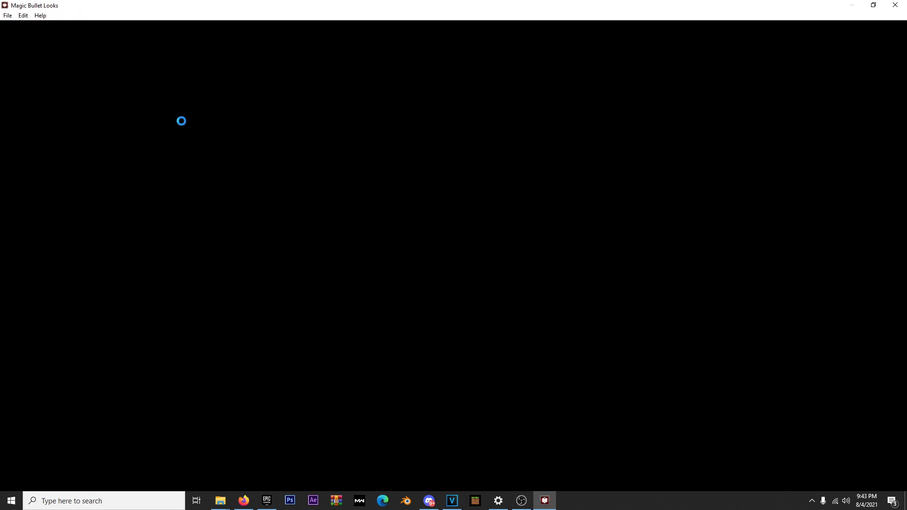